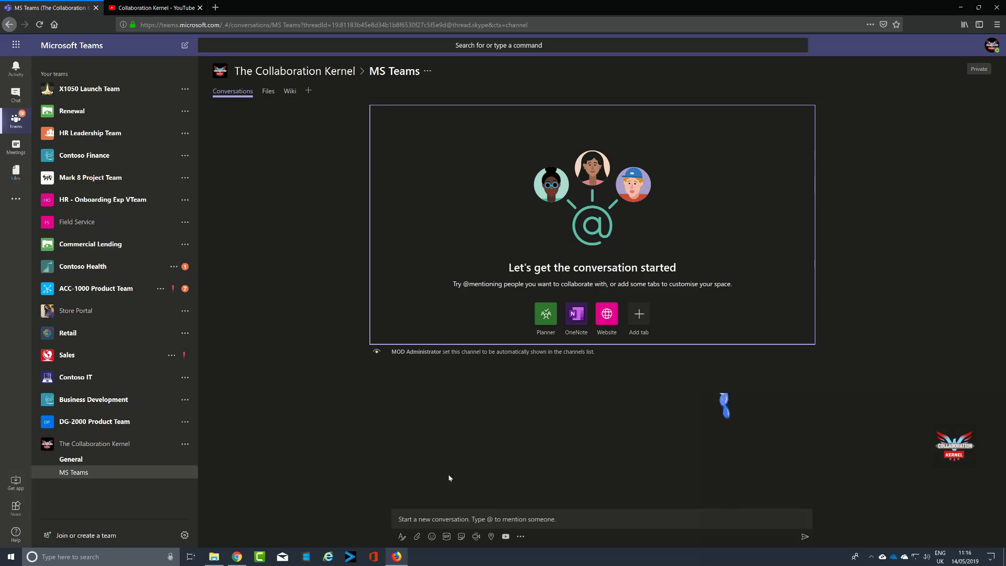
Start adding a YouTube tab to the MS Teams channel of The Collaboration Kernel team
{"action": "left_click", "coordinate": [90, 443]}
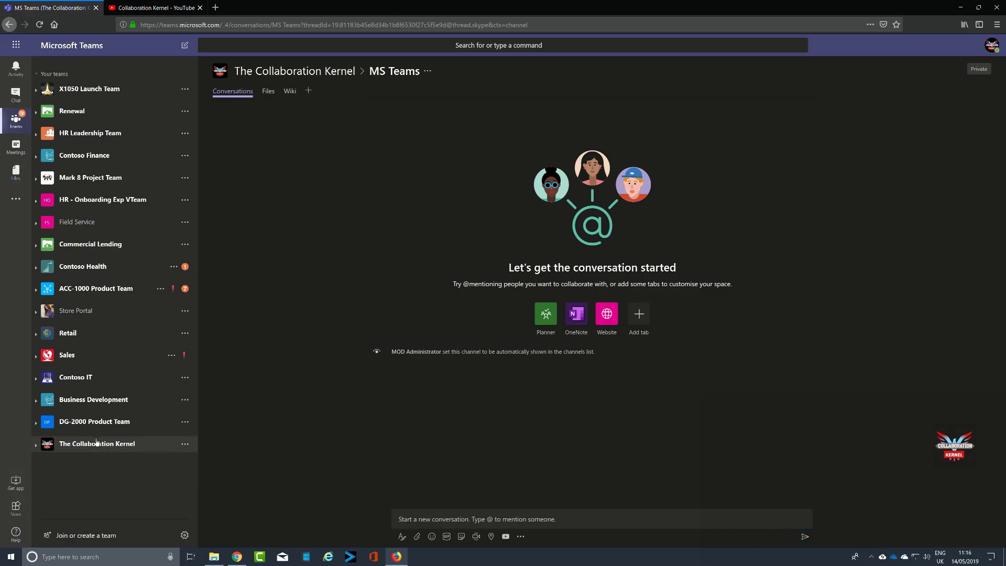
{"action": "left_click", "coordinate": [36, 446]}
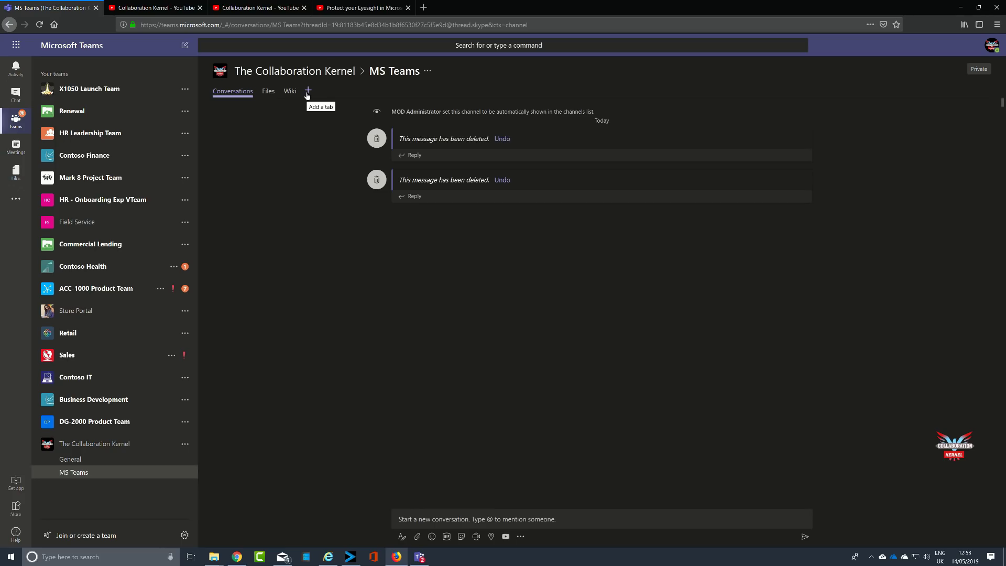
{"action": "left_click", "coordinate": [307, 93]}
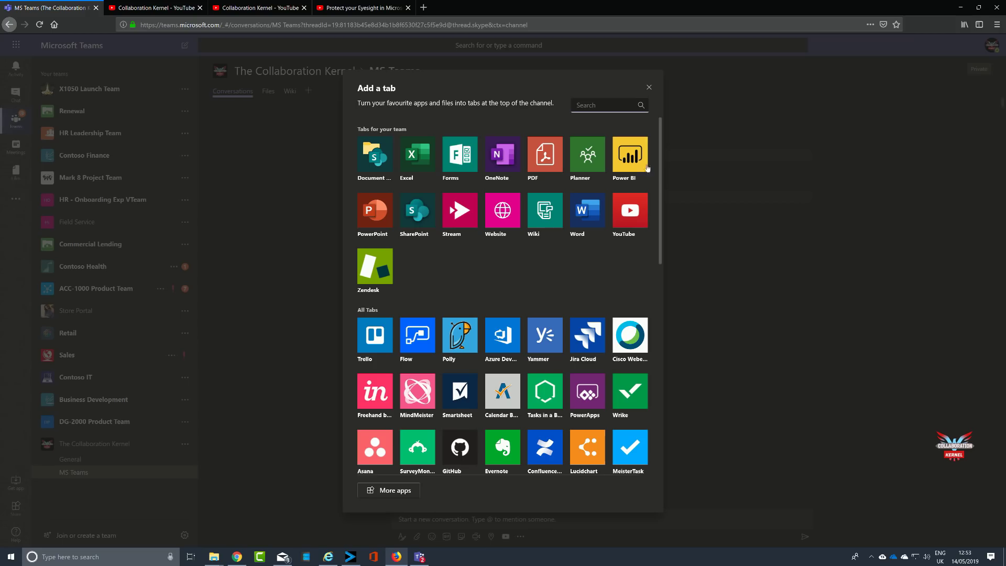
{"action": "left_click", "coordinate": [644, 210]}
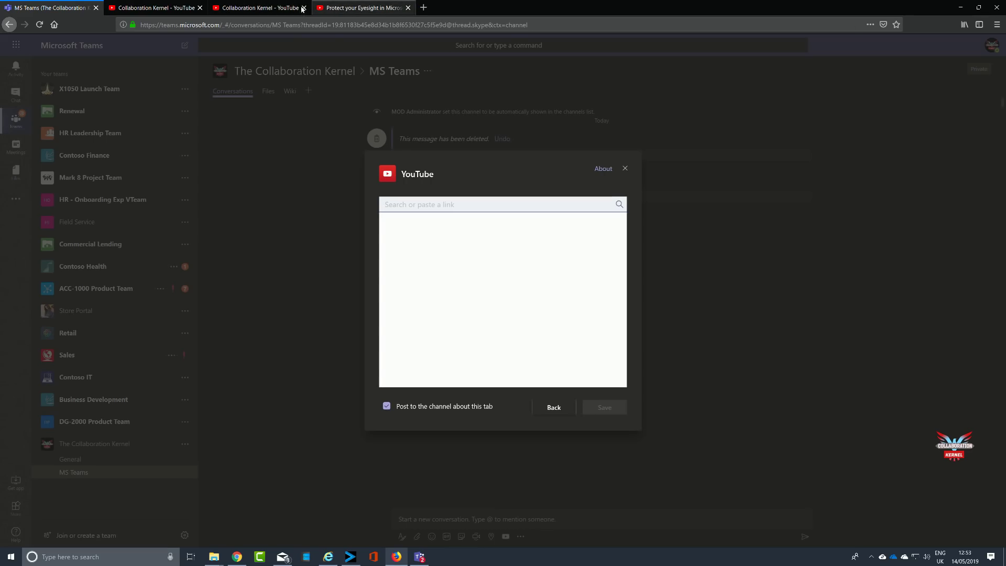
Switch to YouTube, open the video "How to create a Team in Microsoft Teams" and copy the link from its description
{"action": "left_click", "coordinate": [270, 9]}
{"action": "left_click", "coordinate": [162, 8]}
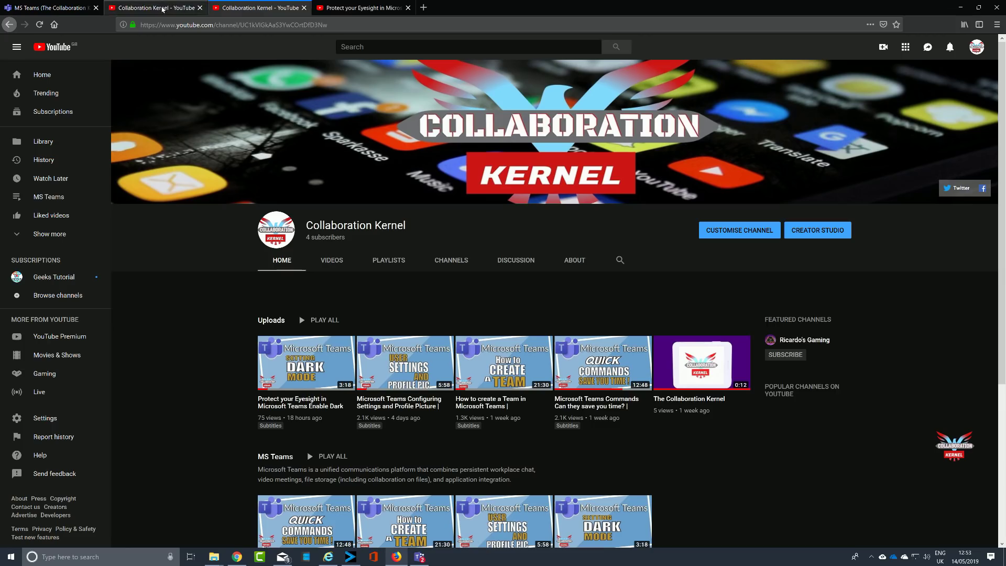
{"action": "left_click", "coordinate": [262, 8]}
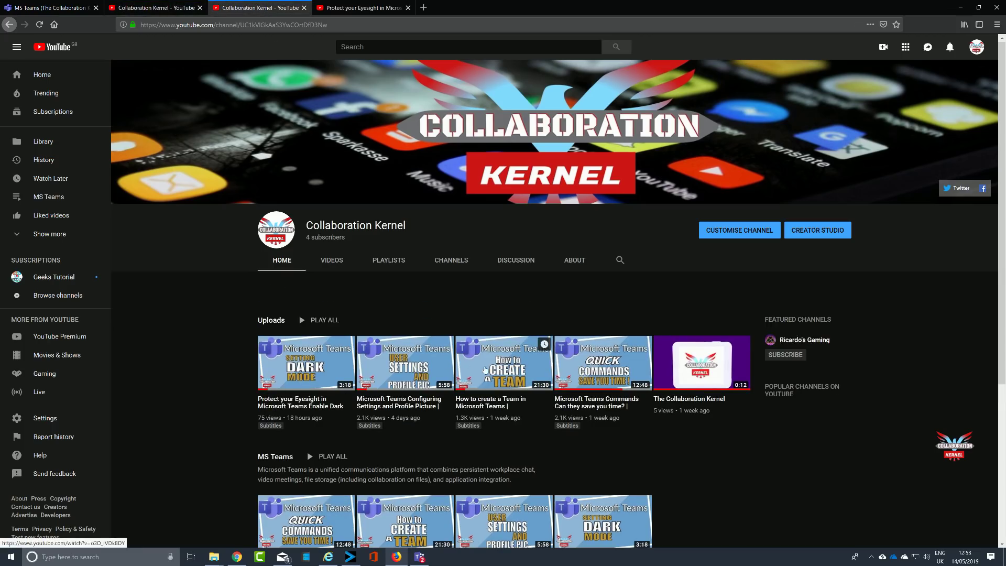
{"action": "left_click", "coordinate": [504, 370]}
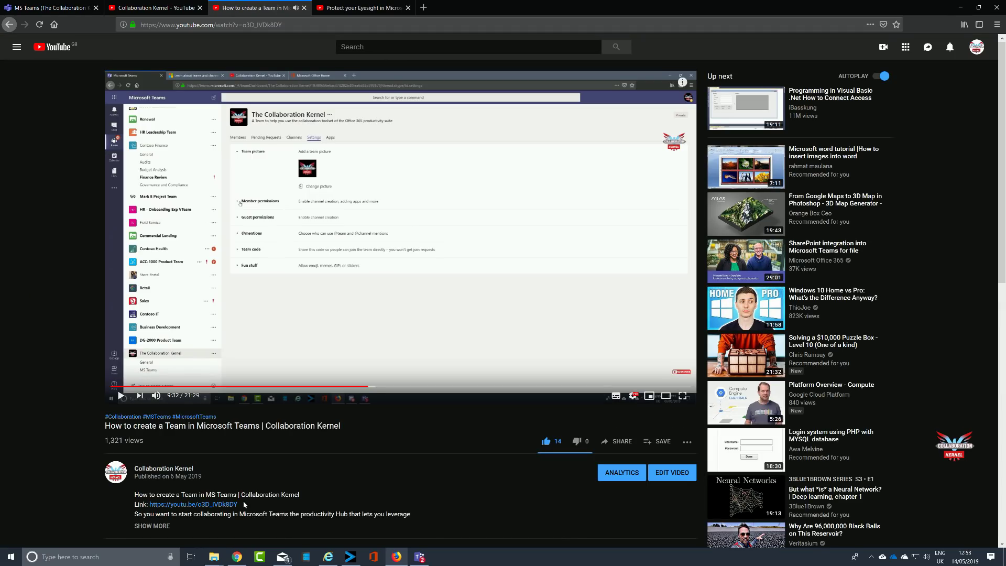
{"action": "left_click_drag", "start_coordinate": [243, 503], "coordinate": [149, 505]}
{"action": "key", "text": "ctrl+c"}
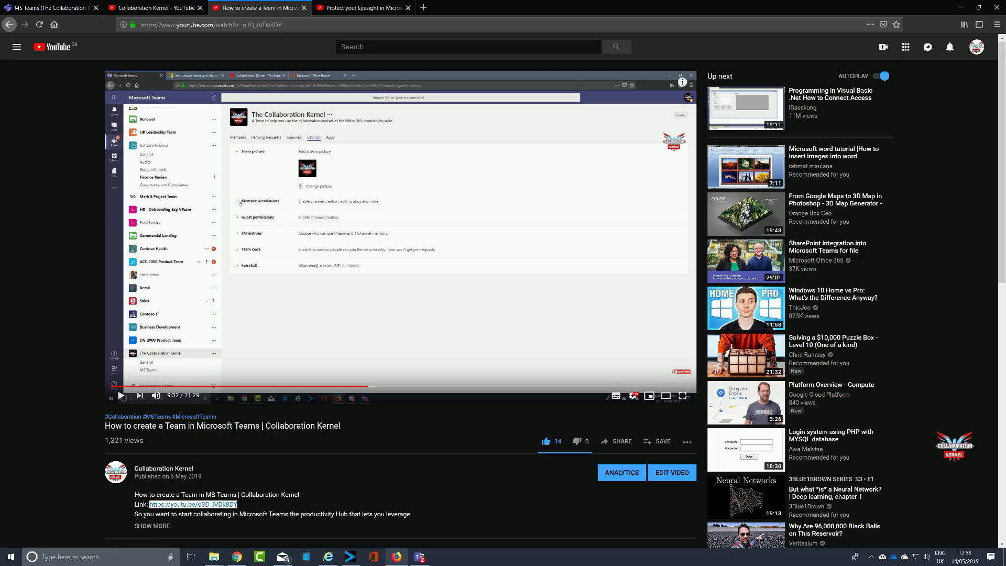
{"action": "right_click", "coordinate": [160, 505]}
{"action": "left_click", "coordinate": [191, 465]}
{"action": "left_click", "coordinate": [38, 9]}
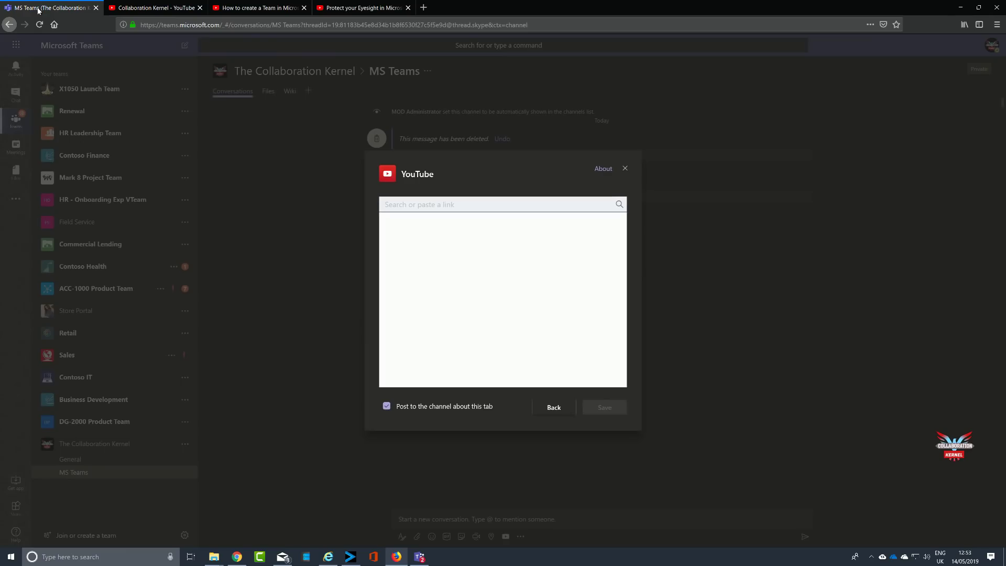
{"action": "left_click", "coordinate": [399, 204]}
{"action": "key", "text": "ctrl+v"}
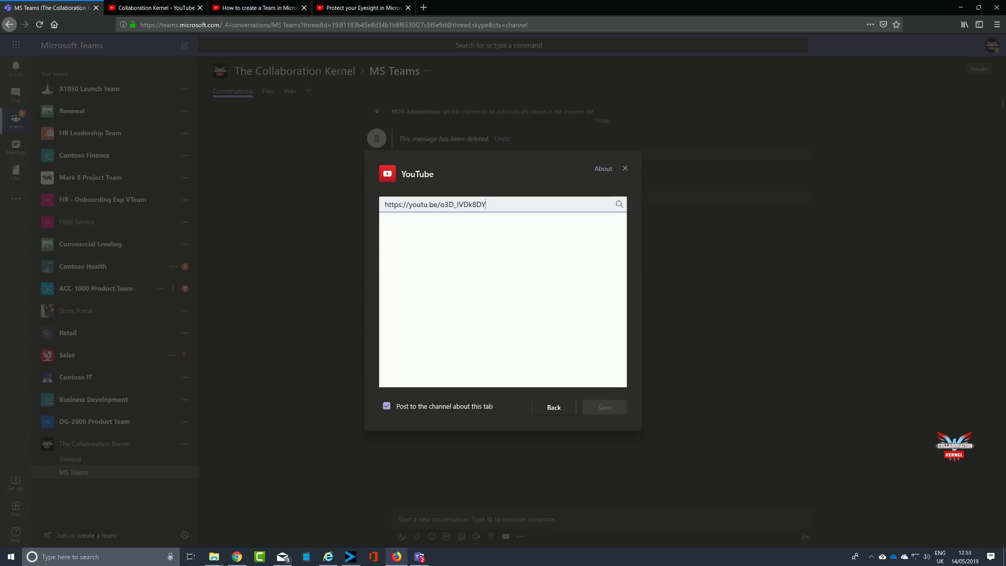
{"action": "left_click", "coordinate": [620, 205]}
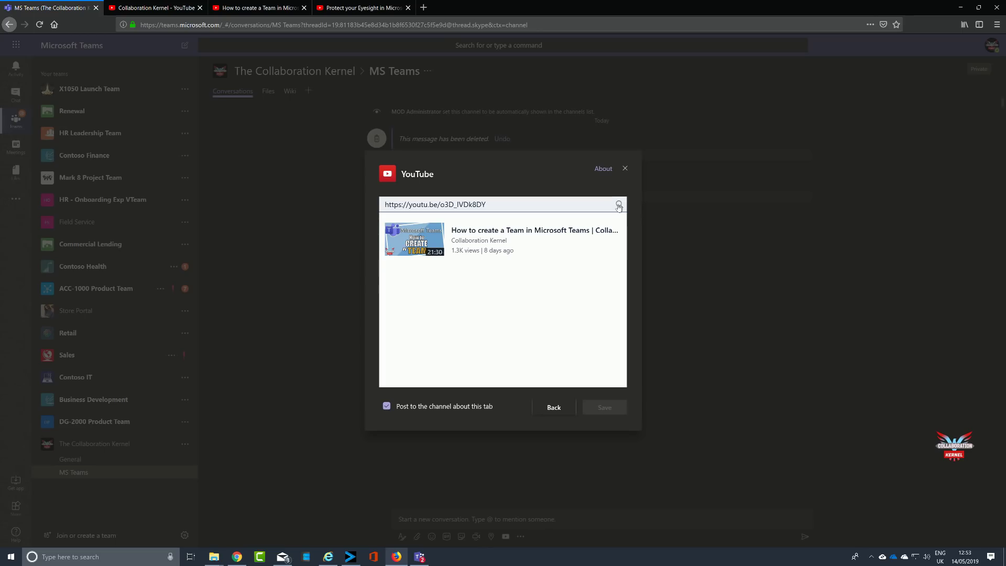
{"action": "left_click", "coordinate": [490, 244]}
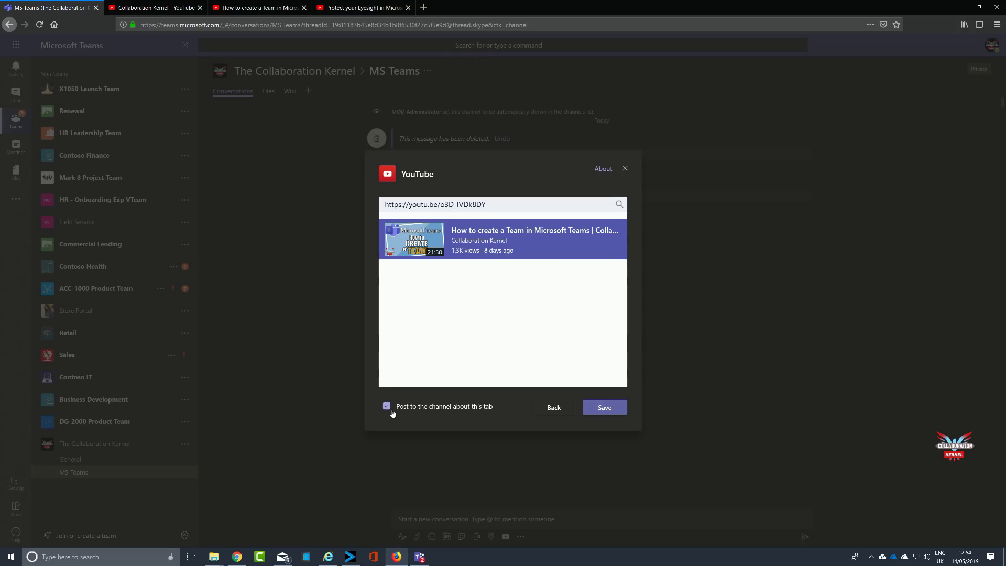
Save the YouTube tab with posting to the channel about it enabled
{"action": "left_click", "coordinate": [388, 408]}
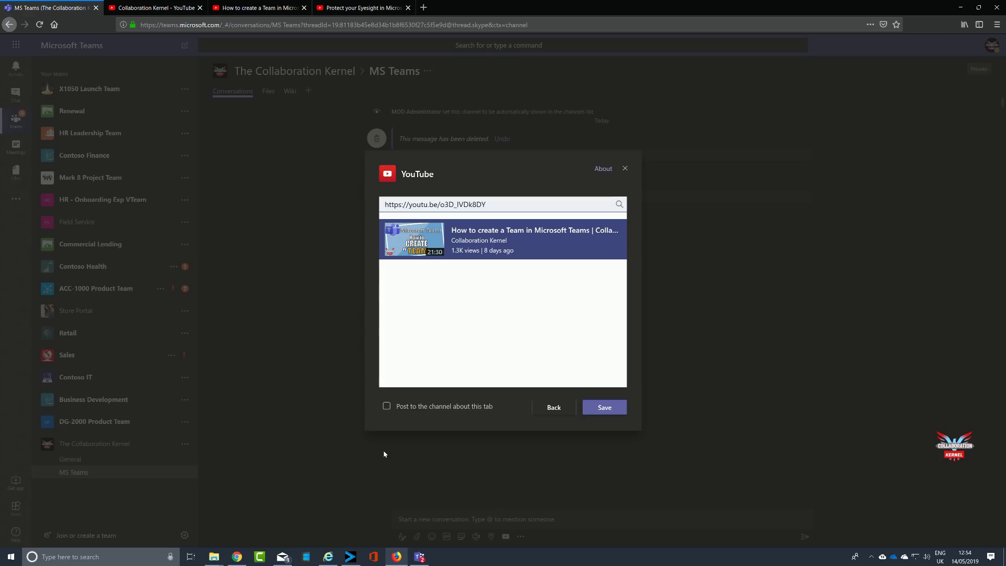
{"action": "left_click", "coordinate": [386, 408]}
{"action": "left_click", "coordinate": [606, 407]}
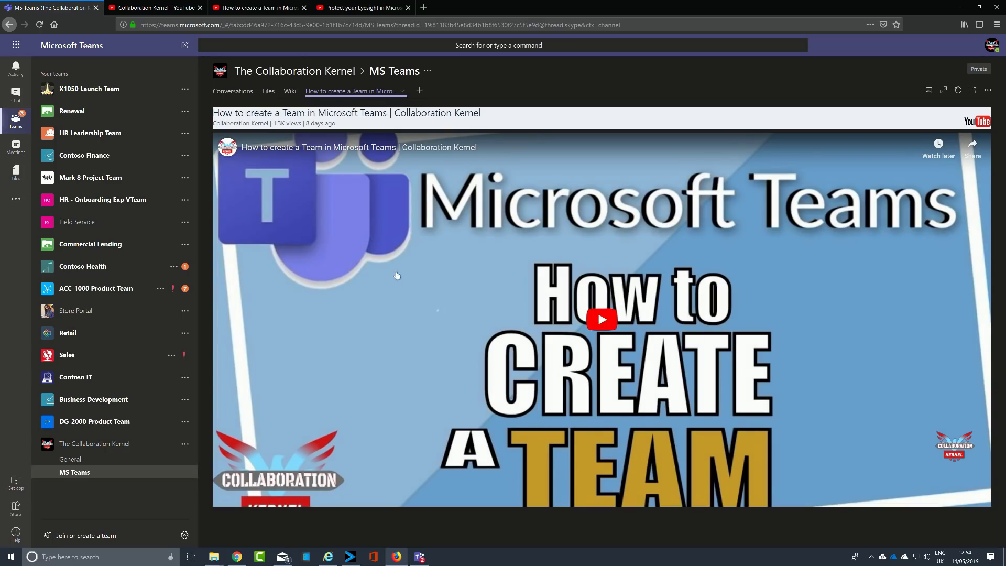
Play and pause the video in its new tab, view the team's members page and return to the MS Teams channel's conversations
{"action": "left_click", "coordinate": [602, 319]}
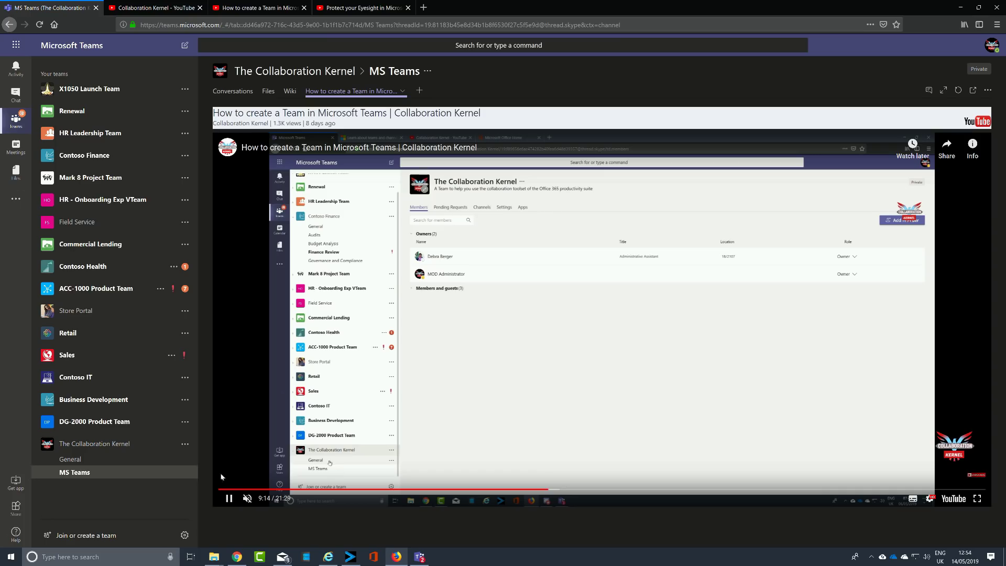
{"action": "left_click", "coordinate": [228, 500]}
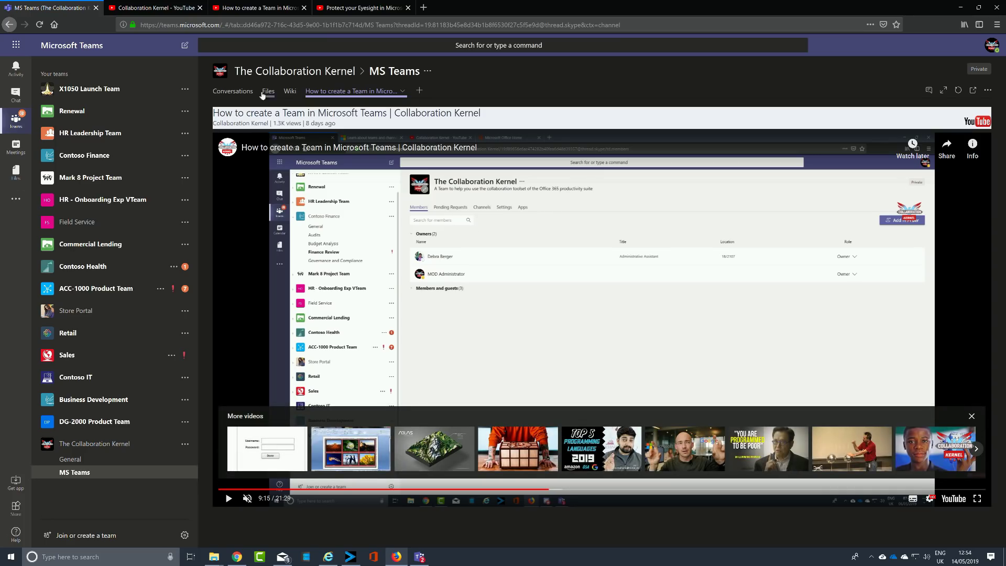
{"action": "left_click", "coordinate": [262, 73]}
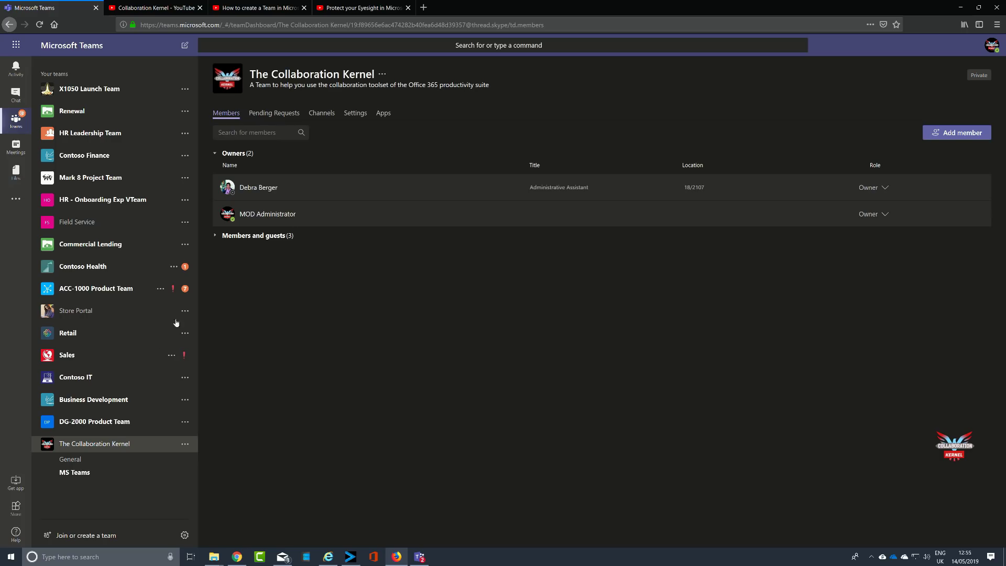
{"action": "left_click", "coordinate": [78, 473]}
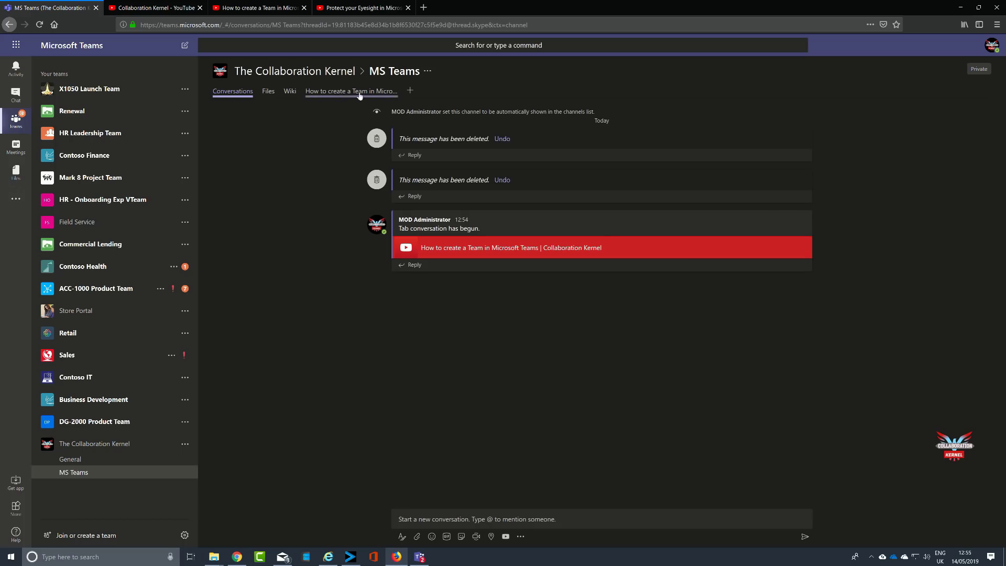
Start adding a Website tab to the MS Teams channel and name it "Bing Search"
{"action": "left_click", "coordinate": [410, 92]}
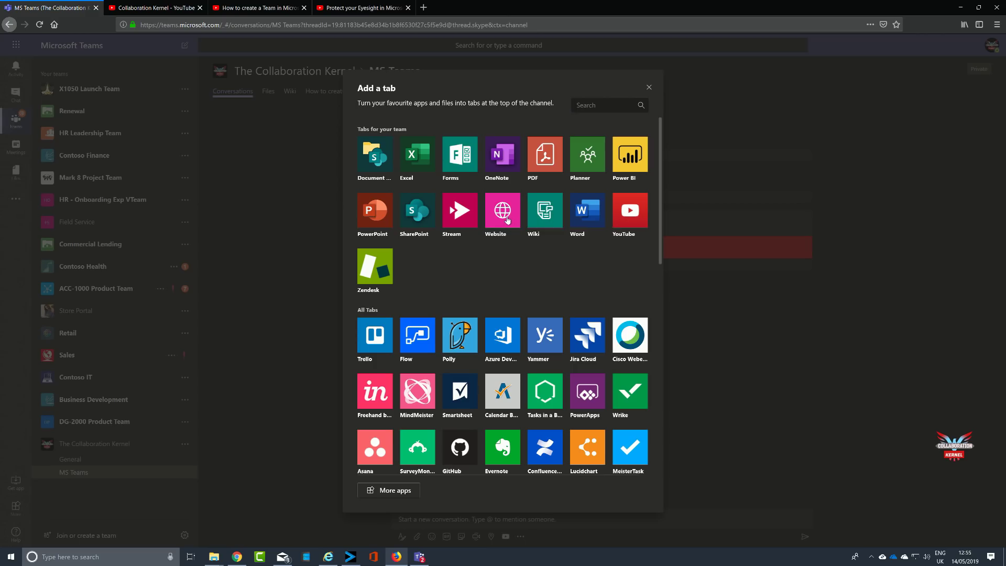
{"action": "left_click", "coordinate": [507, 220]}
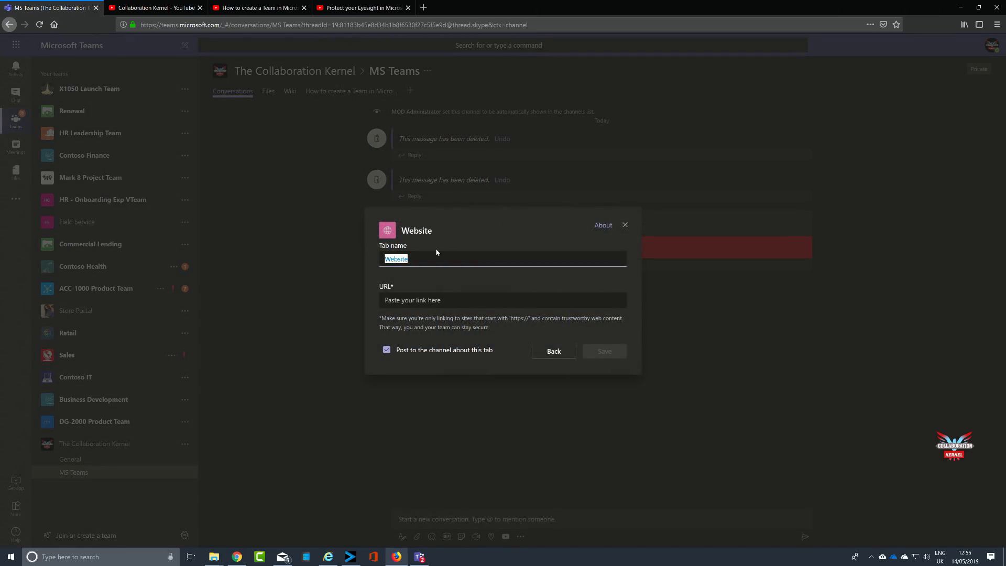
{"action": "type", "text": "Bing Search"}
{"action": "key", "text": "Tab"}
{"action": "type", "text": "www."}
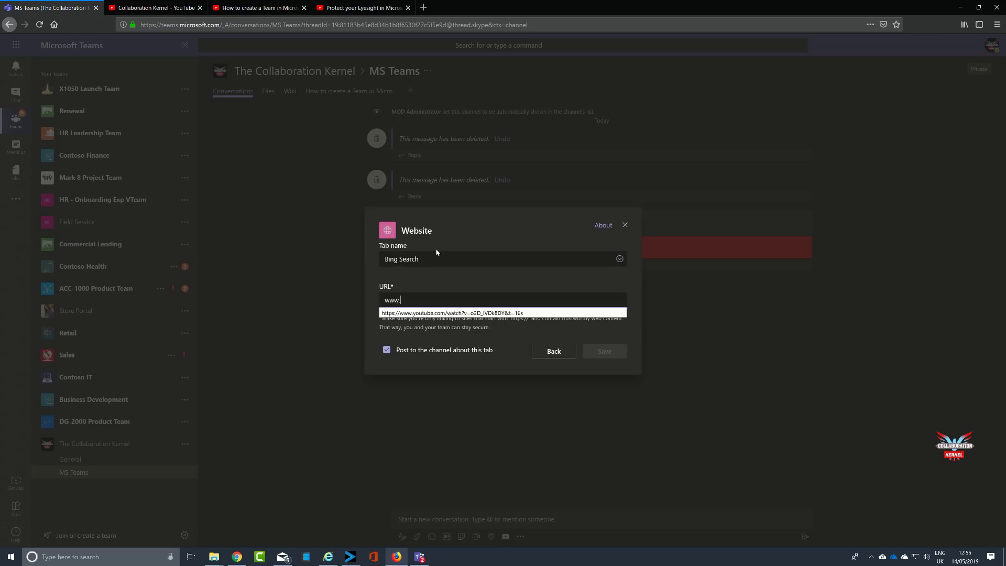
{"action": "type", "text": "bing.co"}
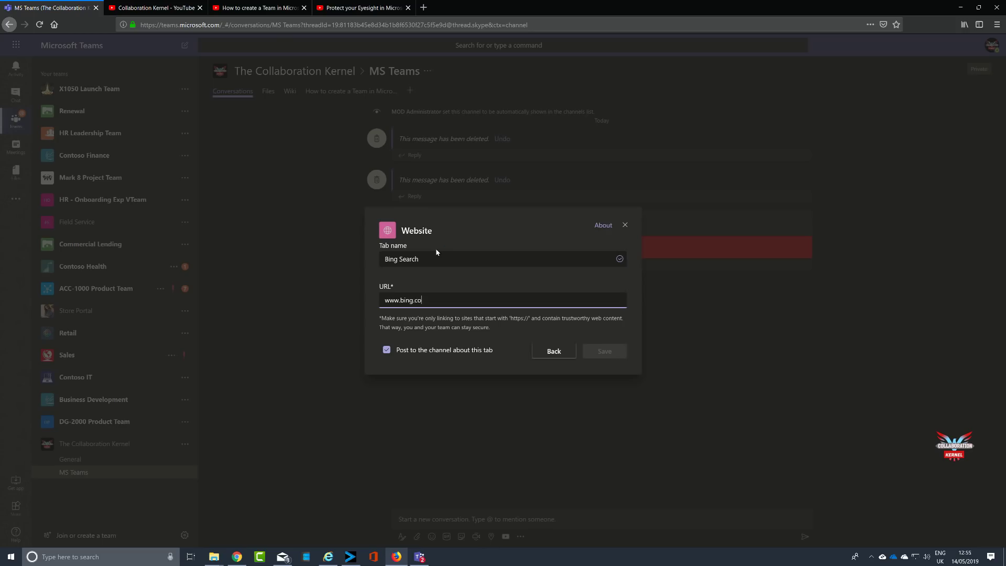
{"action": "type", "text": "m"}
{"action": "type", "text": "http:"}
{"action": "type", "text": "//"}
{"action": "left_click", "coordinate": [397, 300]}
{"action": "type", "text": "s"}
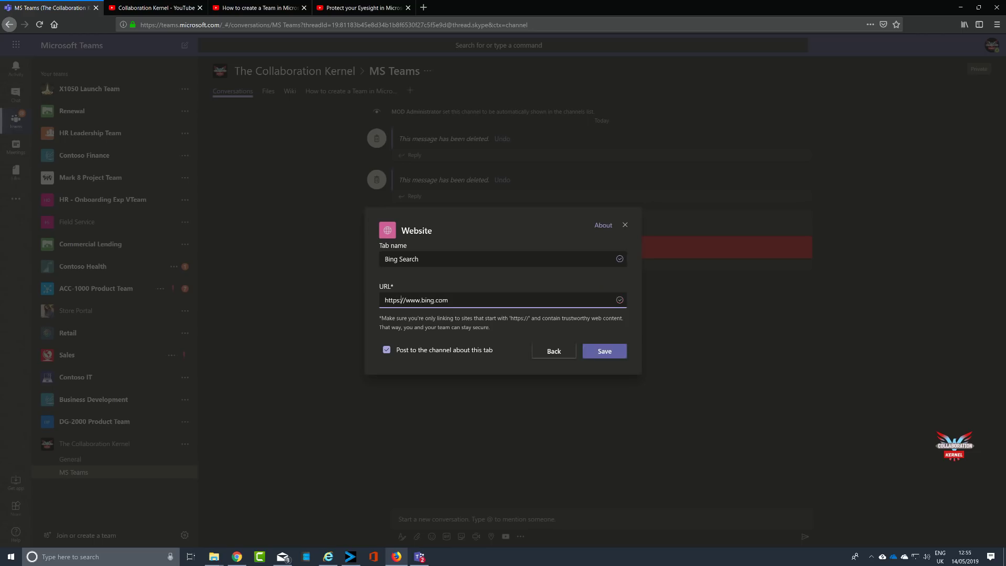
{"action": "key", "text": "Return"}
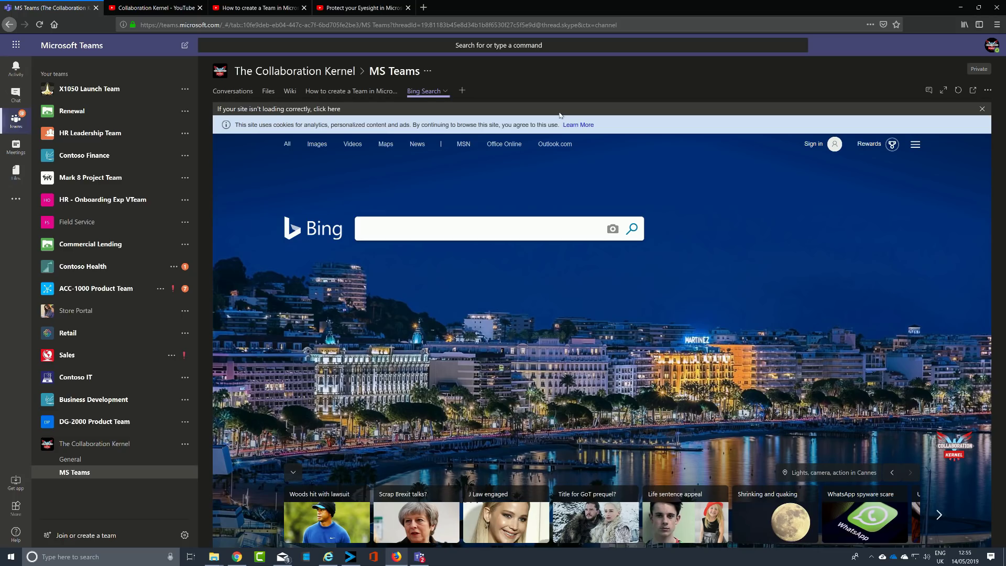
Browse the apps available for tabs, start another Website tab and name it "Star Wars"
{"action": "left_click", "coordinate": [461, 90]}
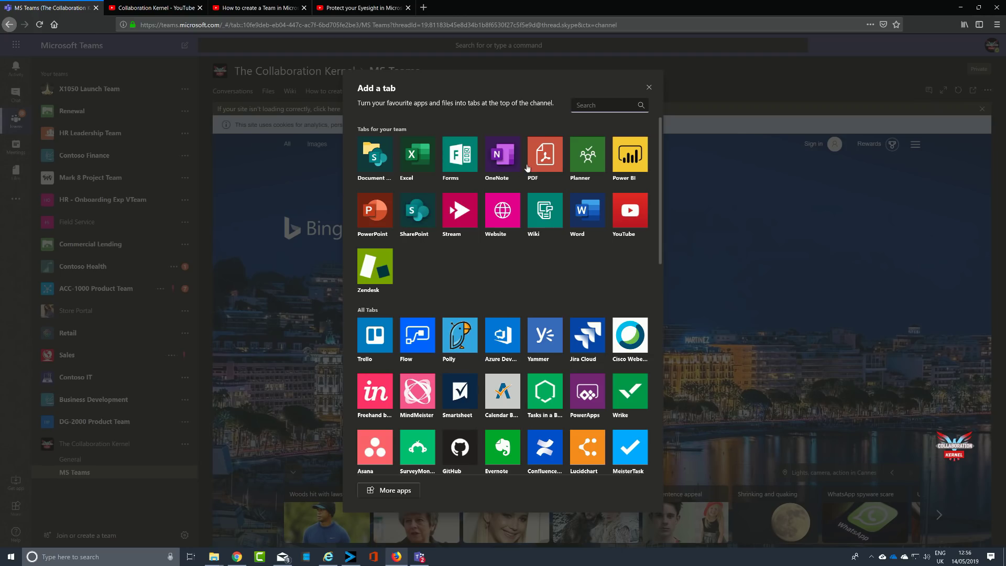
{"action": "scroll", "coordinate": [535, 364], "scroll_direction": "down", "scroll_amount": 4}
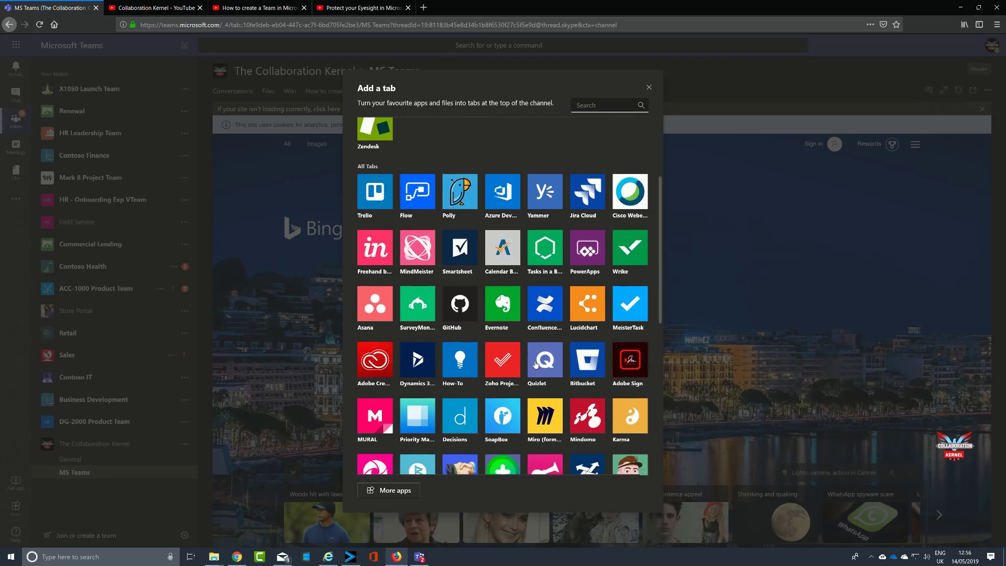
{"action": "scroll", "coordinate": [535, 365], "scroll_direction": "down", "scroll_amount": 4}
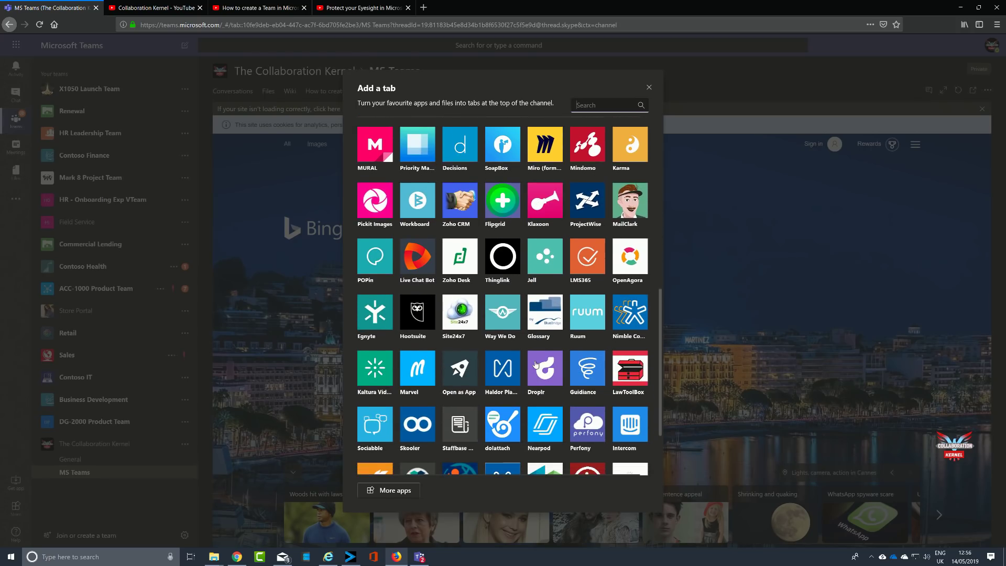
{"action": "scroll", "coordinate": [535, 365], "scroll_direction": "down", "scroll_amount": 2}
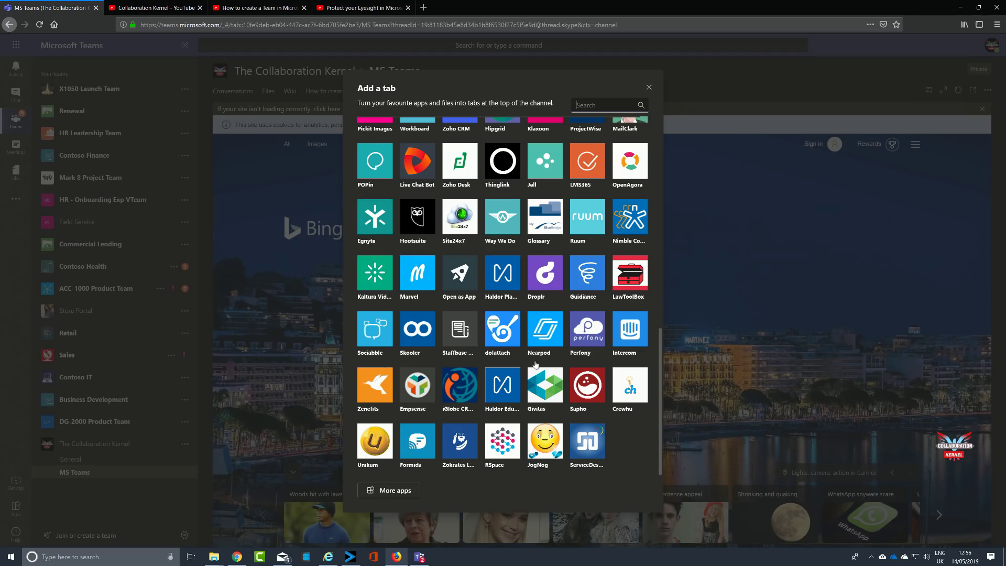
{"action": "scroll", "coordinate": [535, 365], "scroll_direction": "up", "scroll_amount": 15}
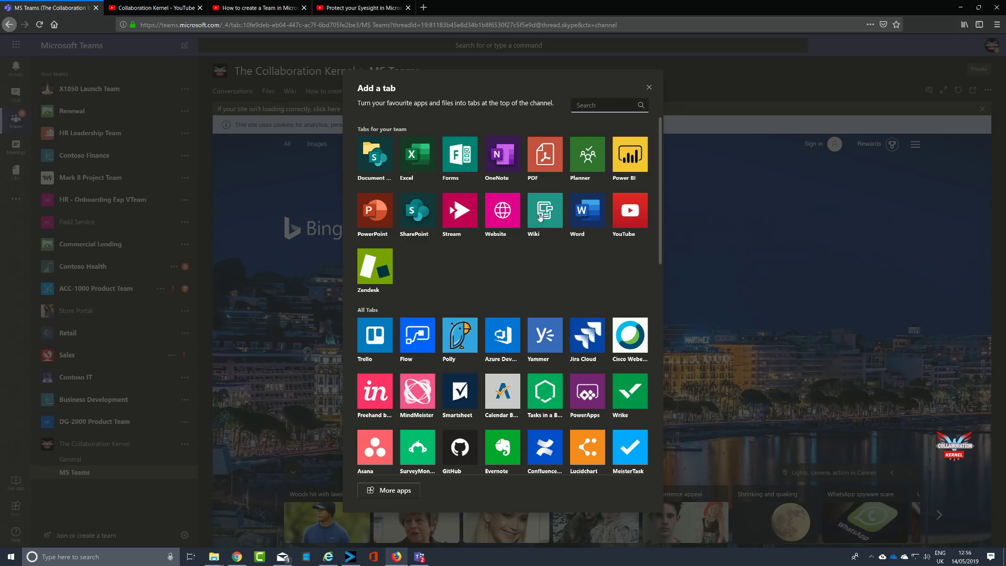
{"action": "left_click", "coordinate": [513, 223]}
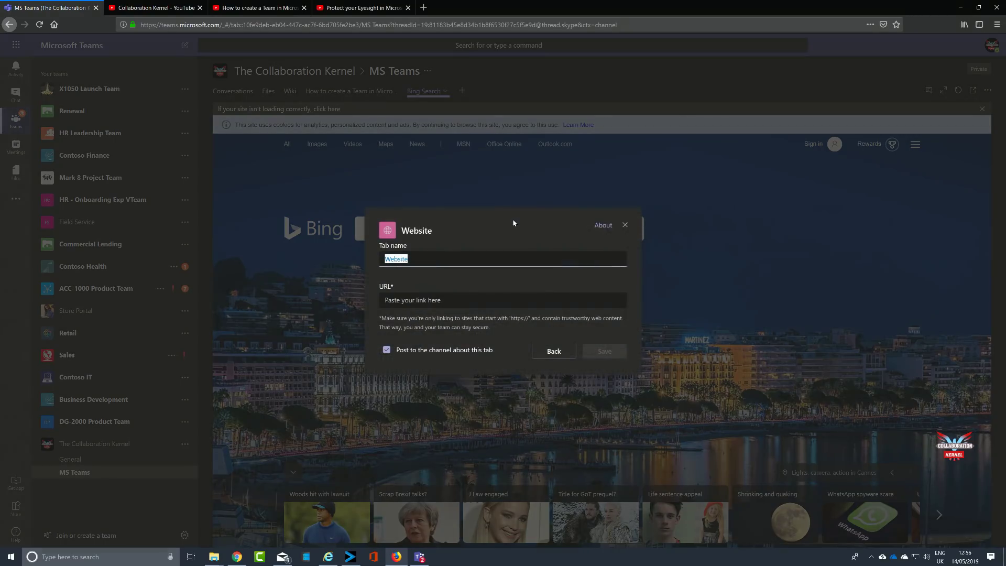
{"action": "type", "text": "Star Wars"}
{"action": "key", "text": "Tab"}
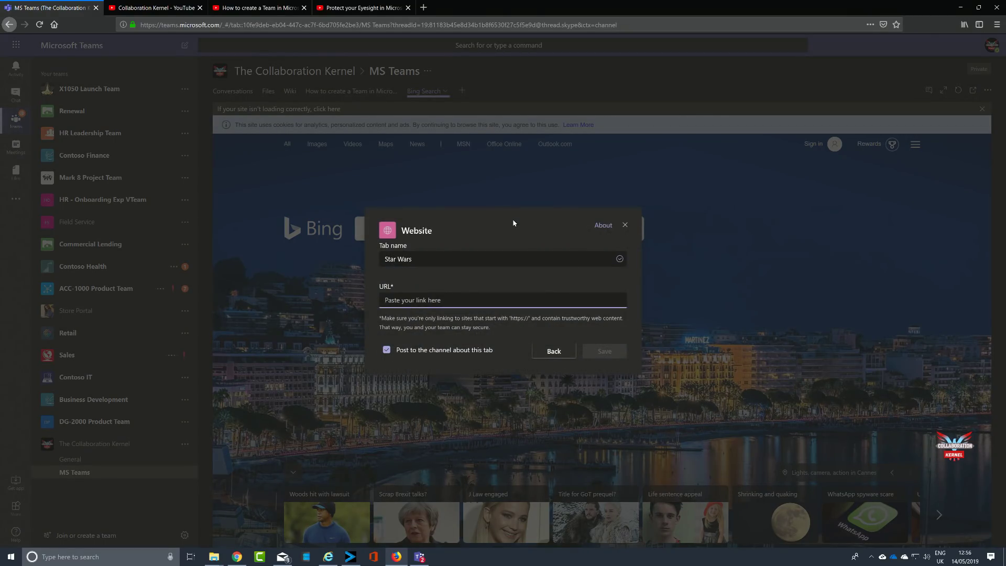
{"action": "type", "text": "https://"}
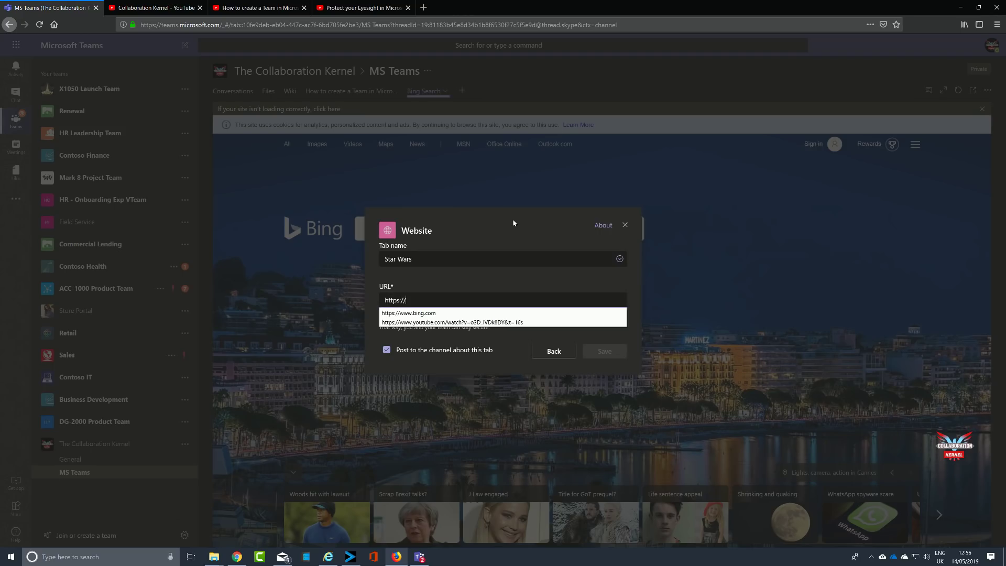
{"action": "type", "text": "www.starwars.co"}
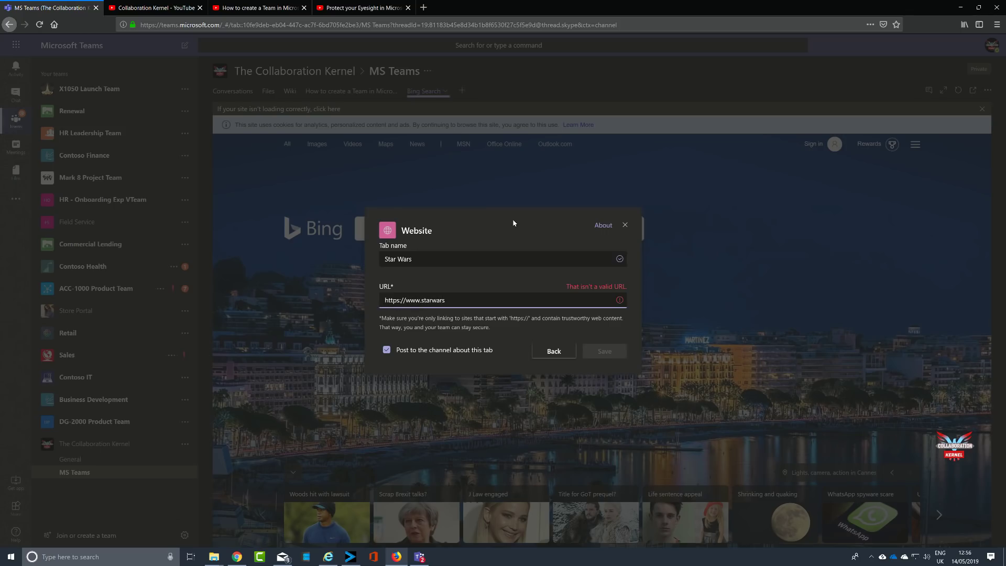
{"action": "type", "text": "m"}
{"action": "key", "text": "Return"}
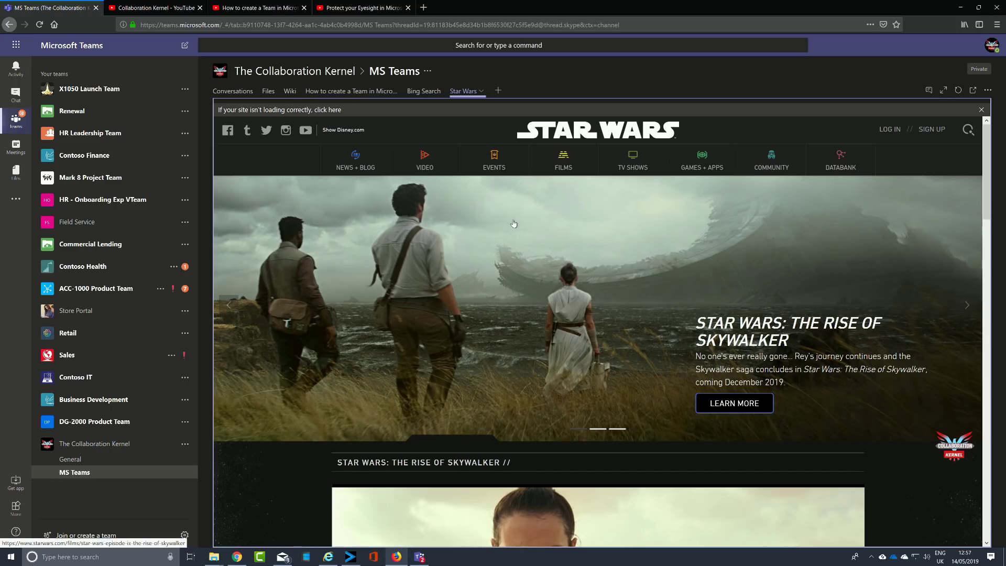
Turn readme.txt.docx from the MS Teams channel's files into a channel tab
{"action": "left_click", "coordinate": [268, 91]}
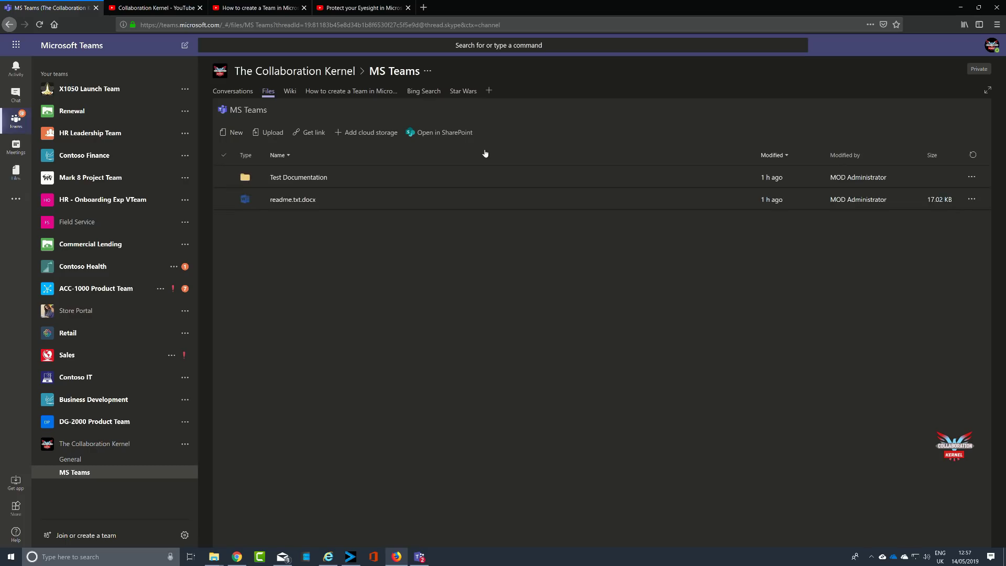
{"action": "left_click", "coordinate": [331, 195]}
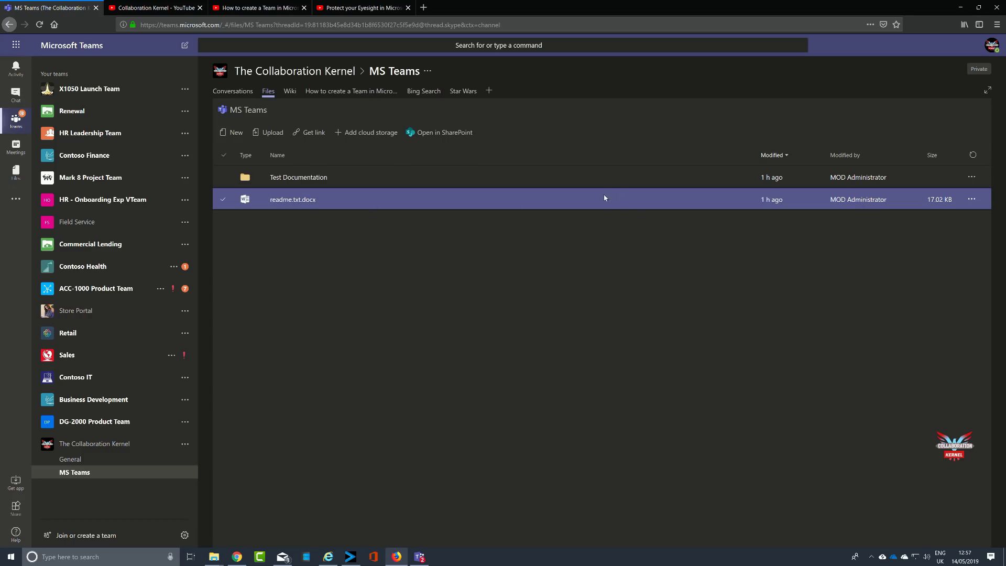
{"action": "left_click", "coordinate": [971, 201]}
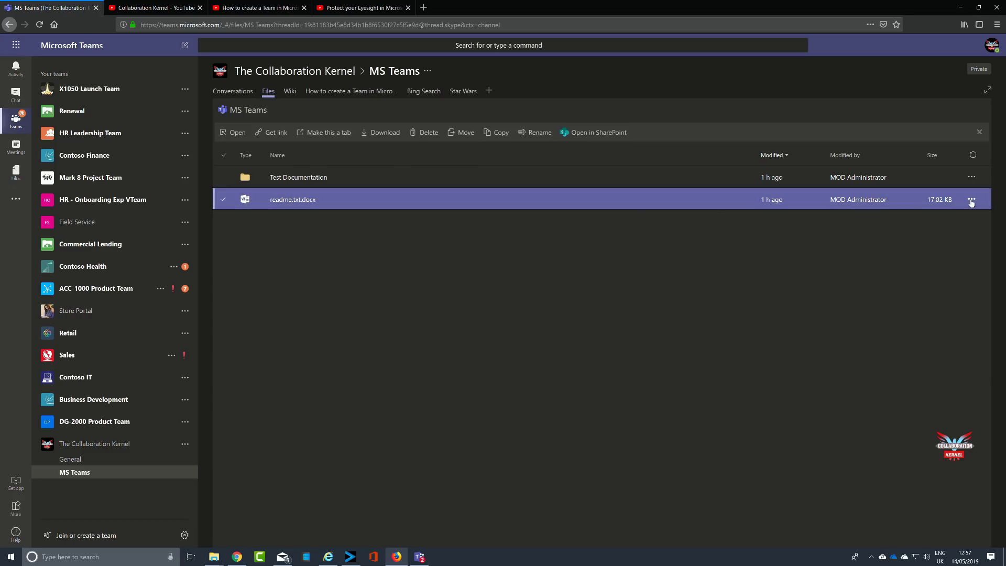
{"action": "left_click", "coordinate": [970, 202]}
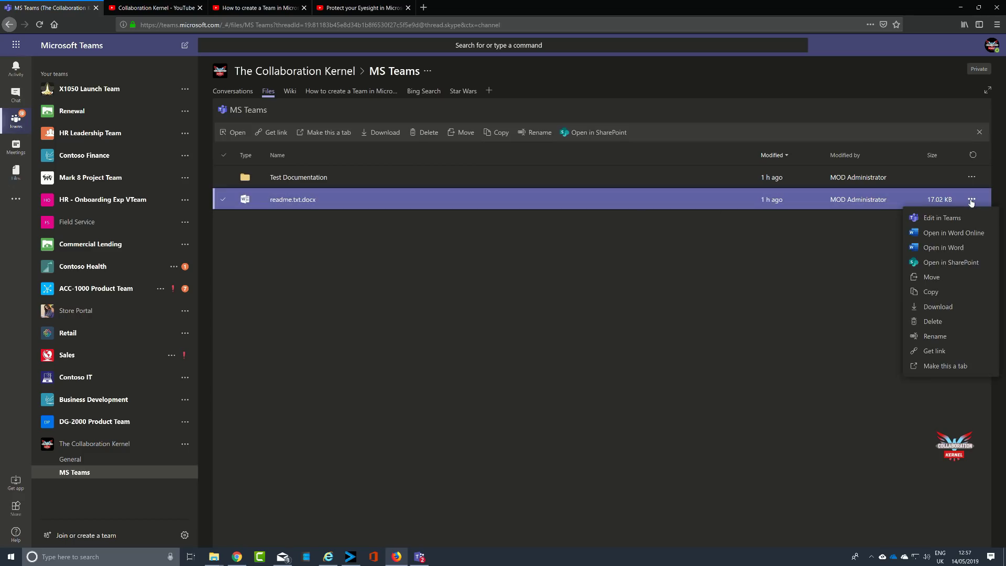
{"action": "left_click", "coordinate": [940, 368]}
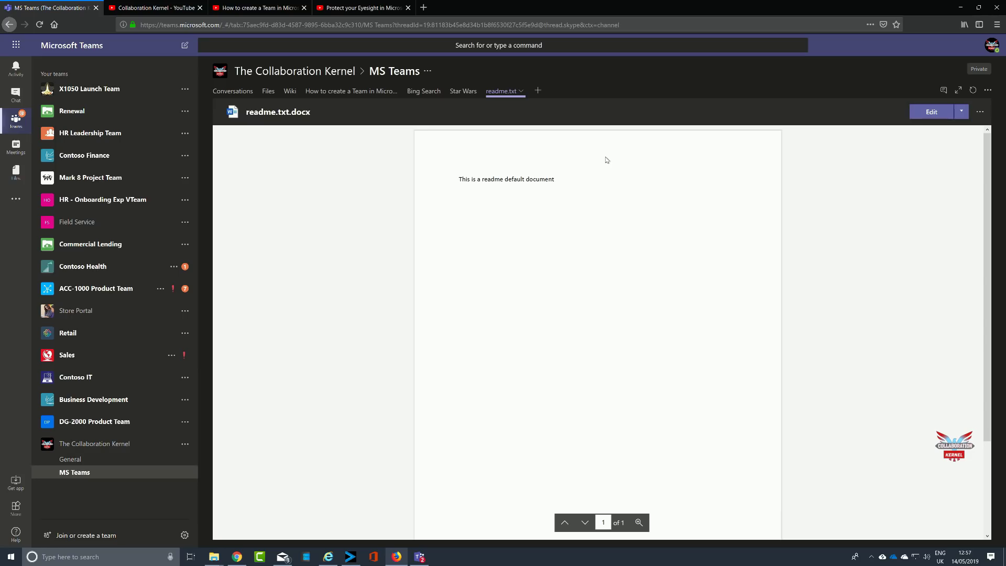
Remove the readme.txt tab from the MS Teams channel
{"action": "left_click", "coordinate": [521, 93]}
{"action": "left_click", "coordinate": [490, 143]}
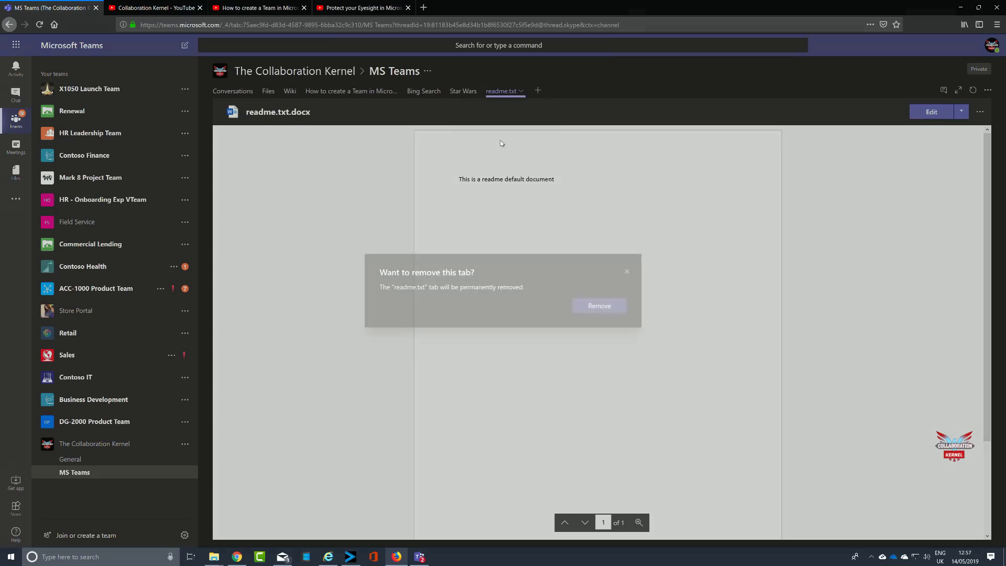
{"action": "left_click", "coordinate": [600, 306]}
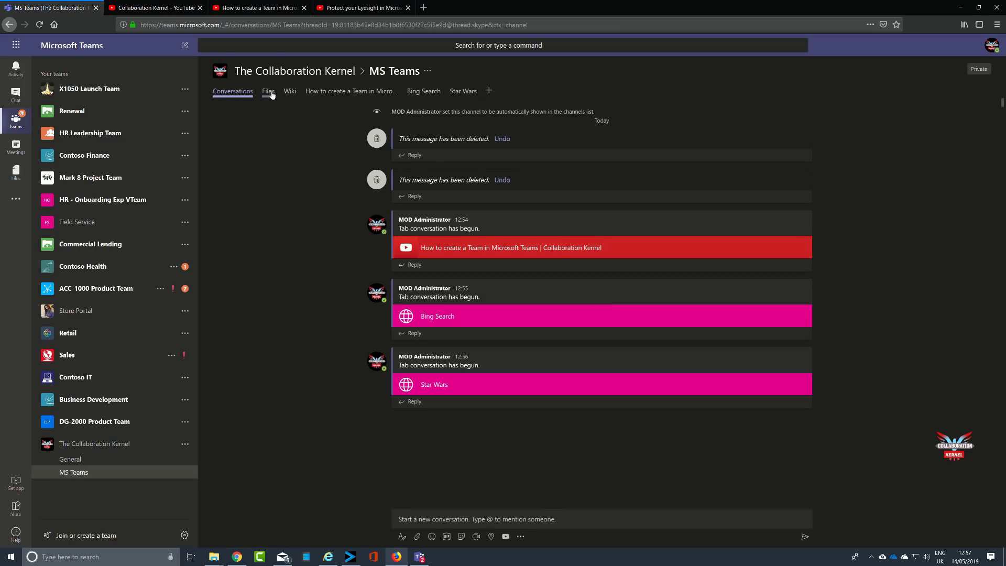
Add a Word tab named "POC" to the channel, showing Word Document test 1.docx from the Test Documentation folder
{"action": "left_click", "coordinate": [270, 93]}
{"action": "left_click", "coordinate": [287, 196]}
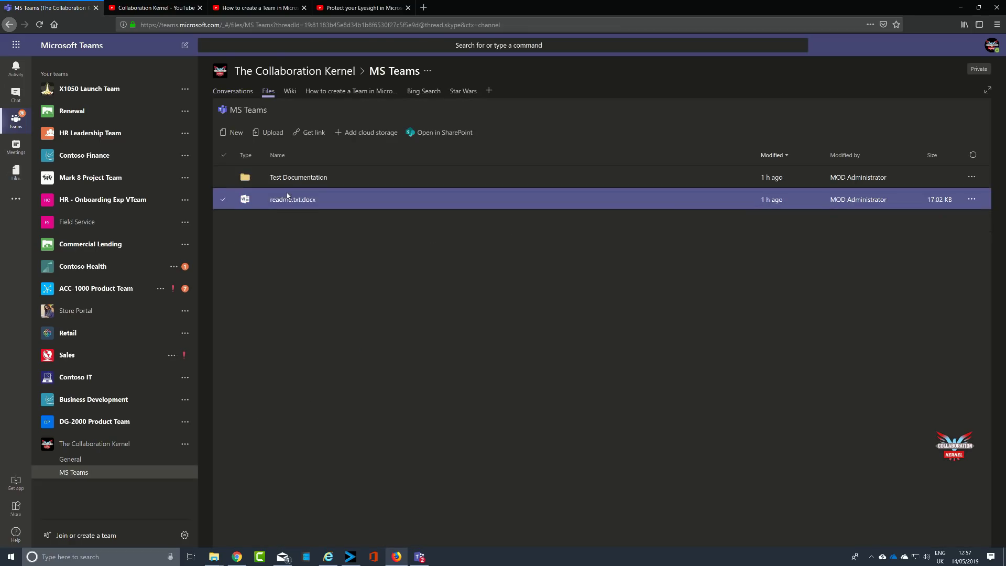
{"action": "left_click", "coordinate": [489, 92]}
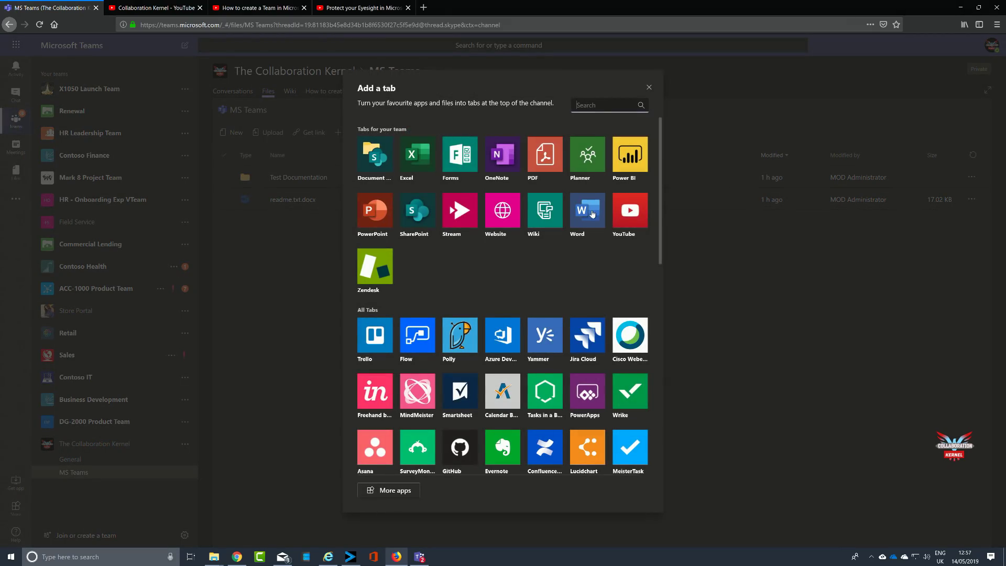
{"action": "left_click", "coordinate": [592, 212]}
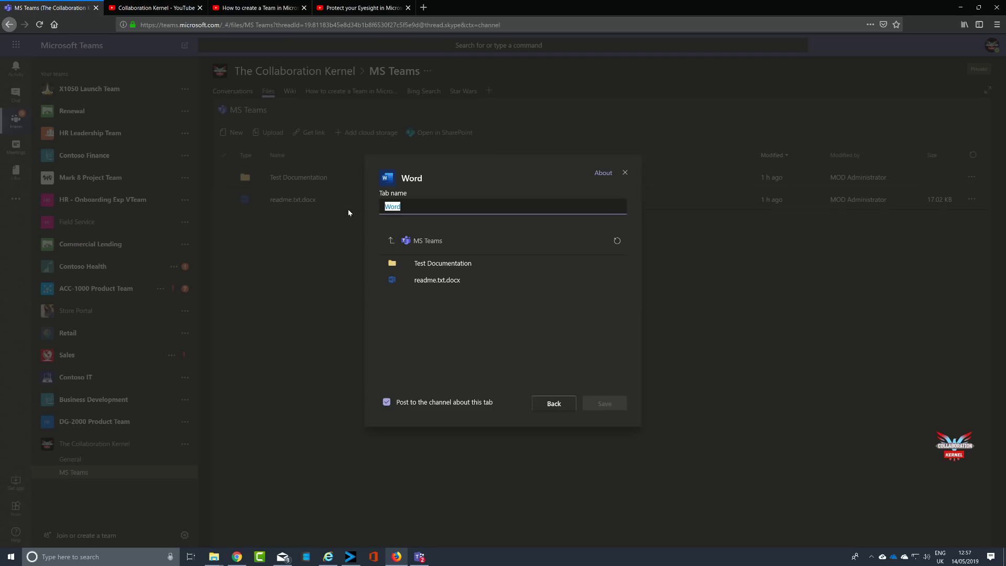
{"action": "type", "text": "POC"}
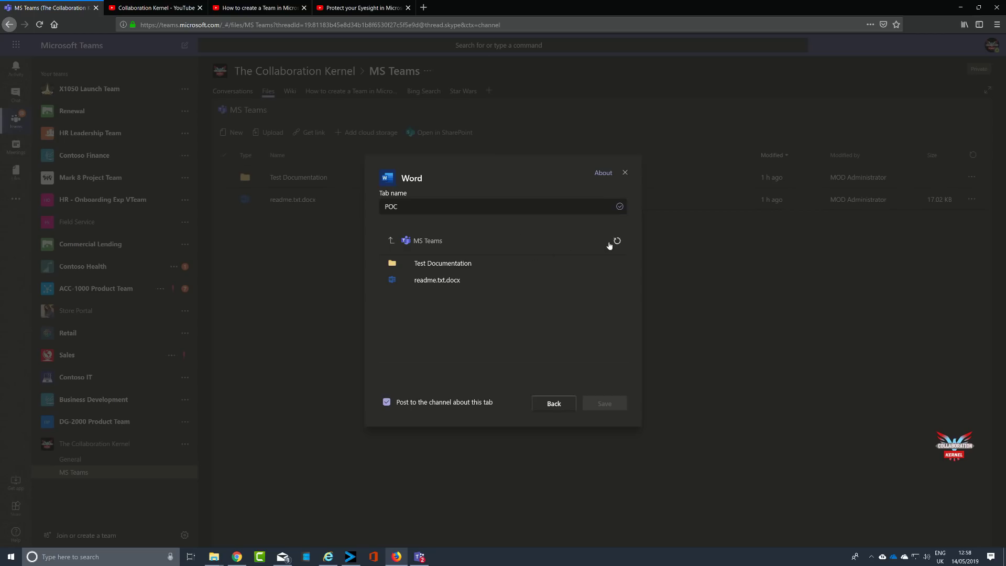
{"action": "left_click", "coordinate": [484, 269]}
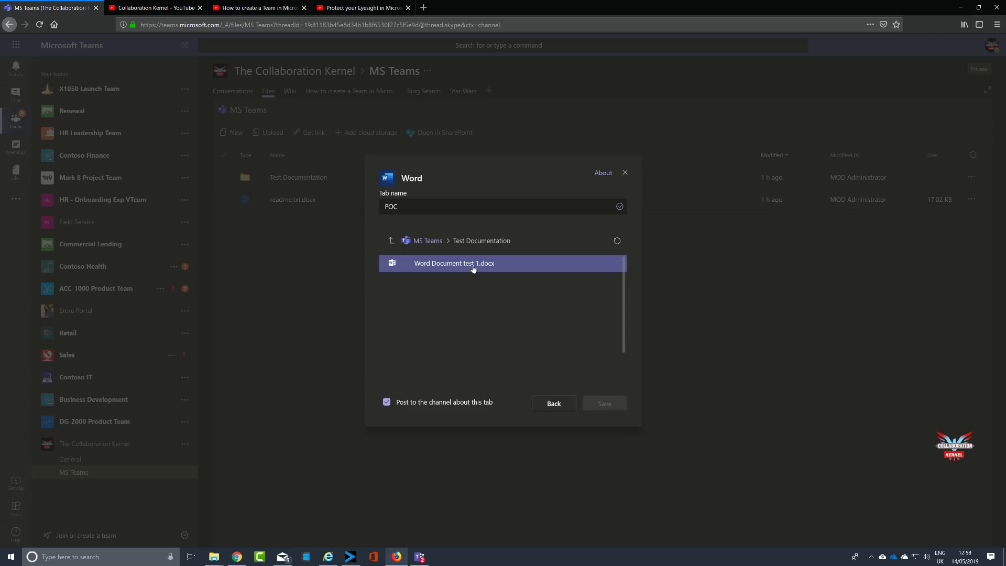
{"action": "left_click", "coordinate": [473, 269]}
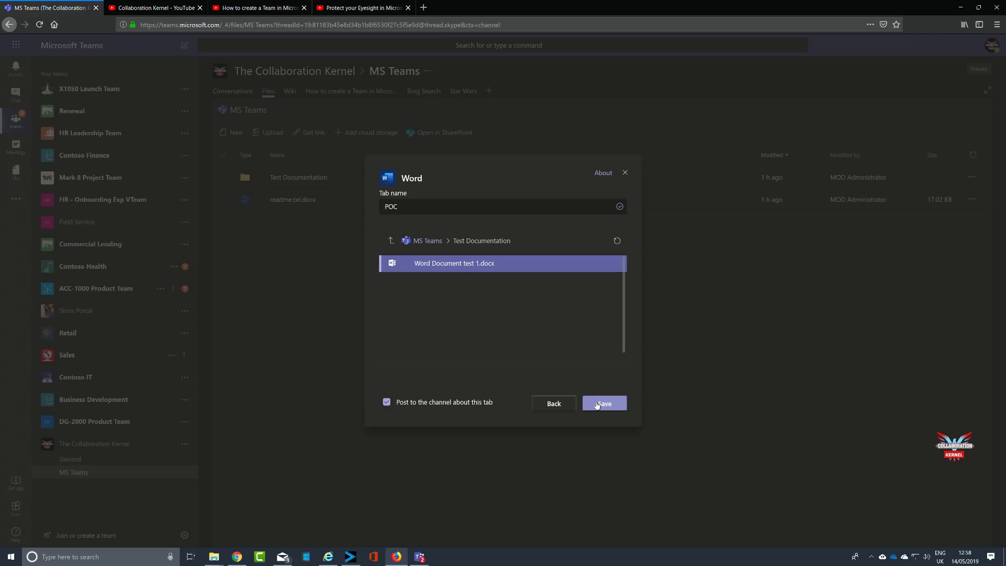
{"action": "left_click", "coordinate": [597, 405]}
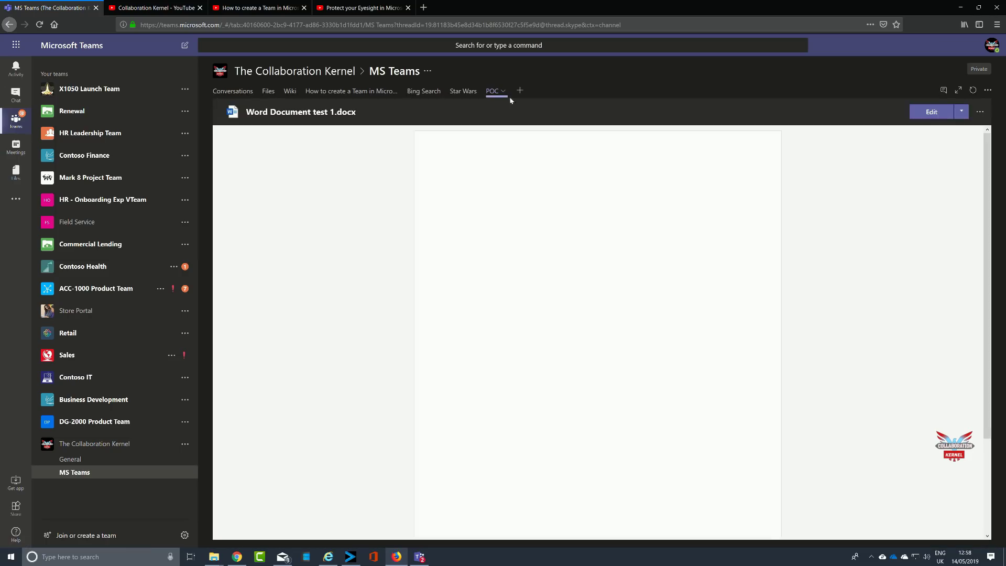
Check the options available for the POC tab and view the "How to create a Team in Microsoft Teams" video tab
{"action": "left_click", "coordinate": [503, 92]}
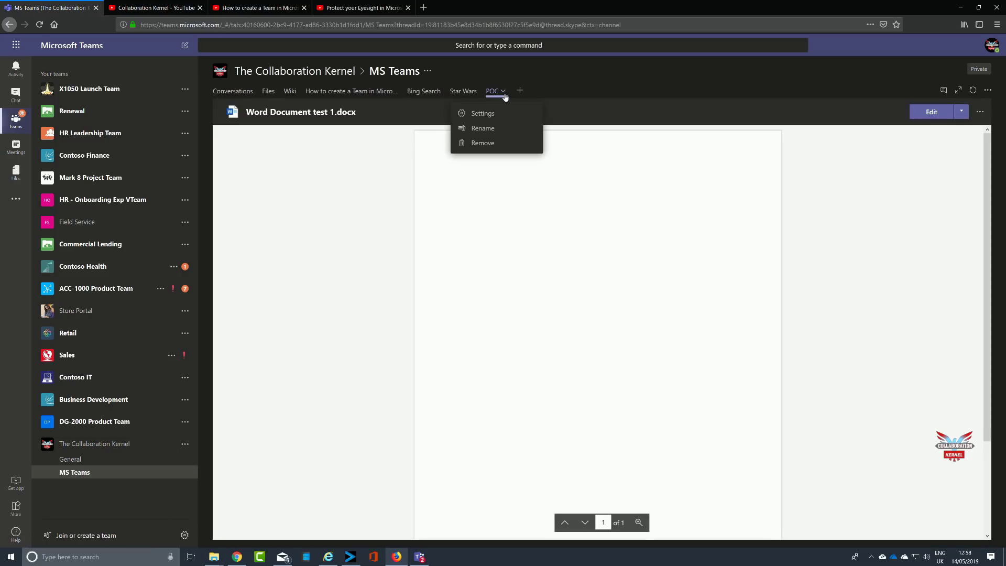
{"action": "left_click", "coordinate": [376, 269]}
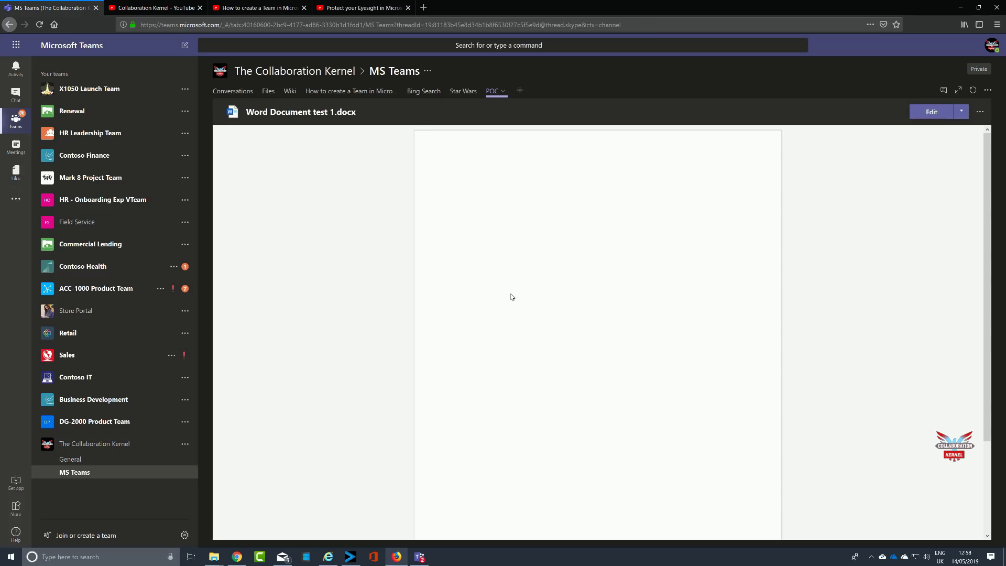
{"action": "left_click", "coordinate": [320, 94]}
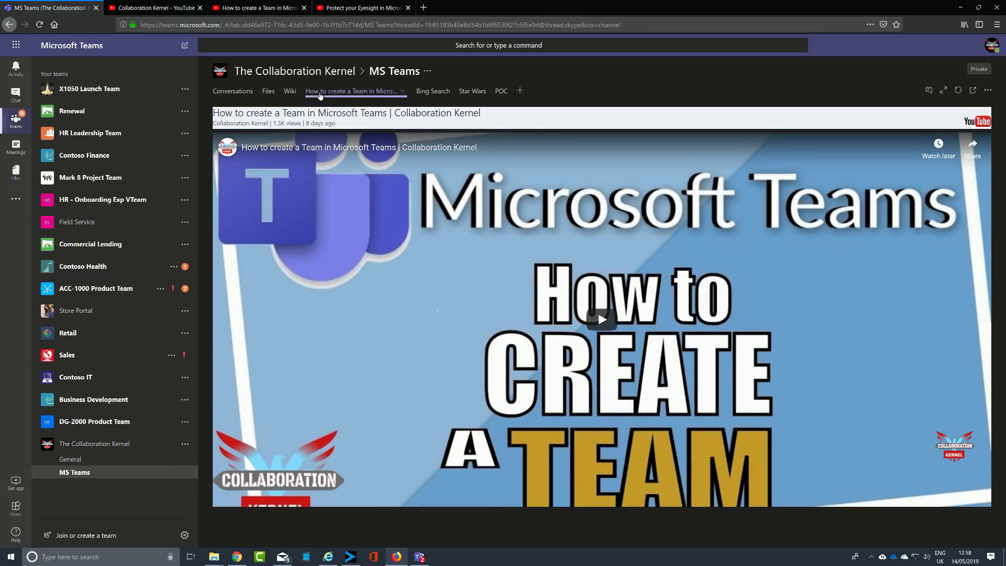